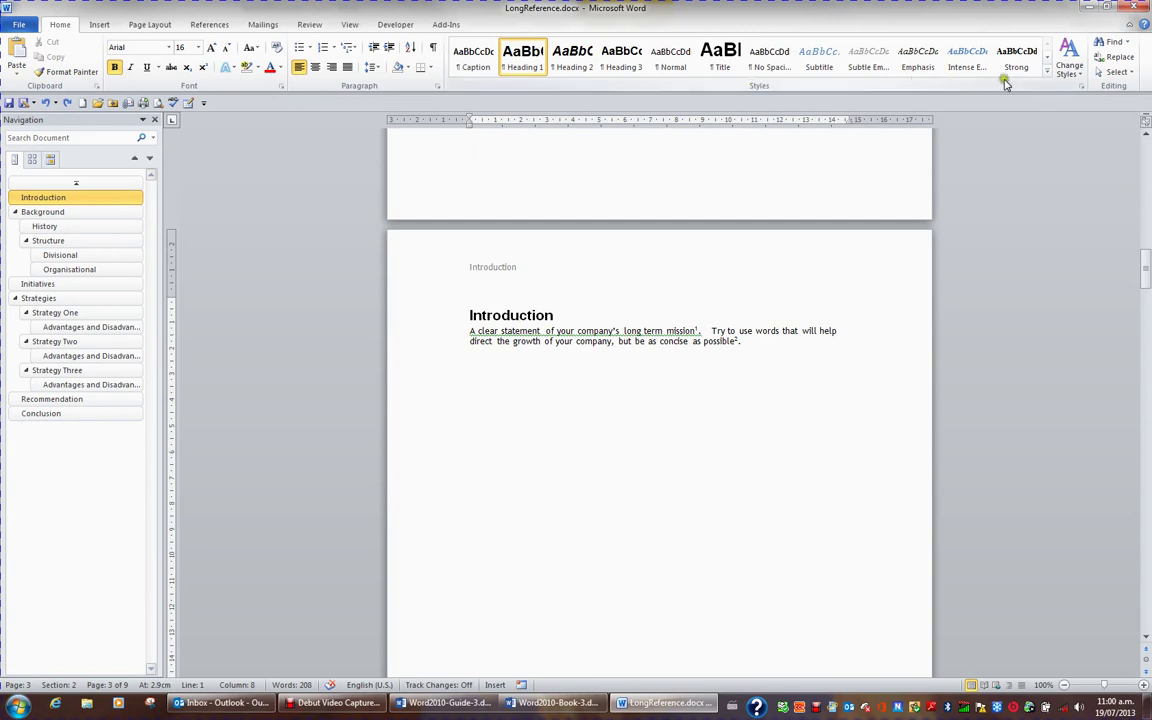
- Show the Styles list and apply the 1 Heading 1, 1.1 Heading 2, 1.1.1 Heading 3 multilevel list from the Introduction heading
left_click(1082, 87)
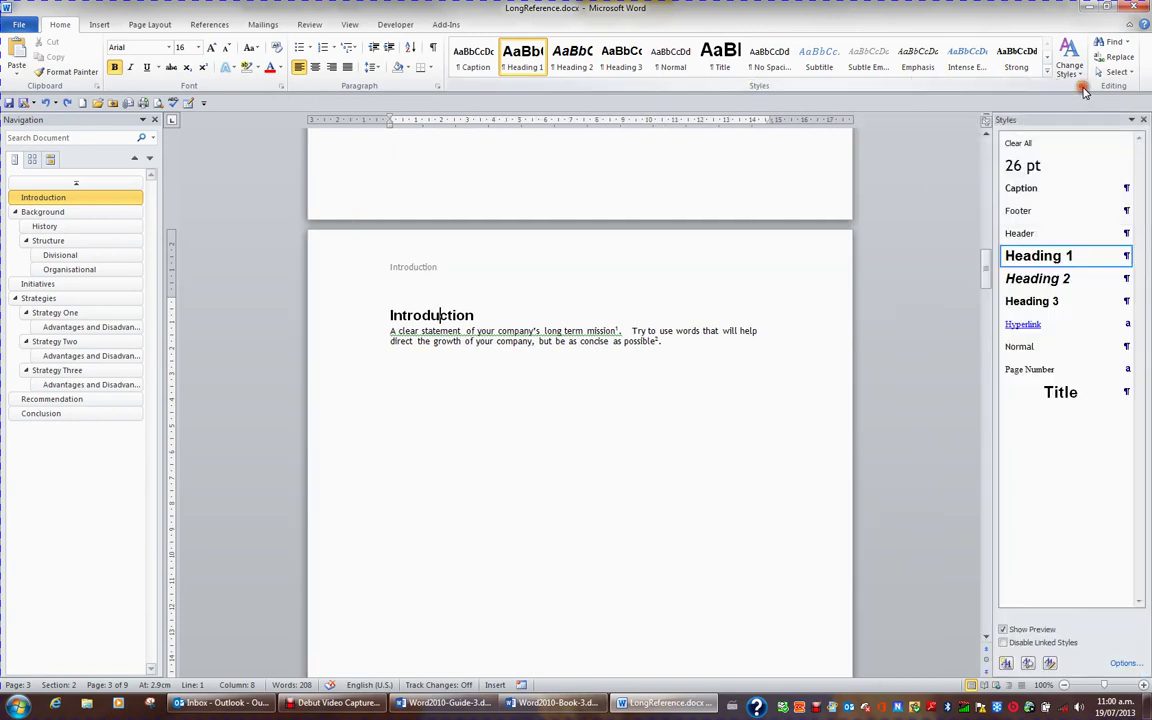
mouse_move(1082, 260)
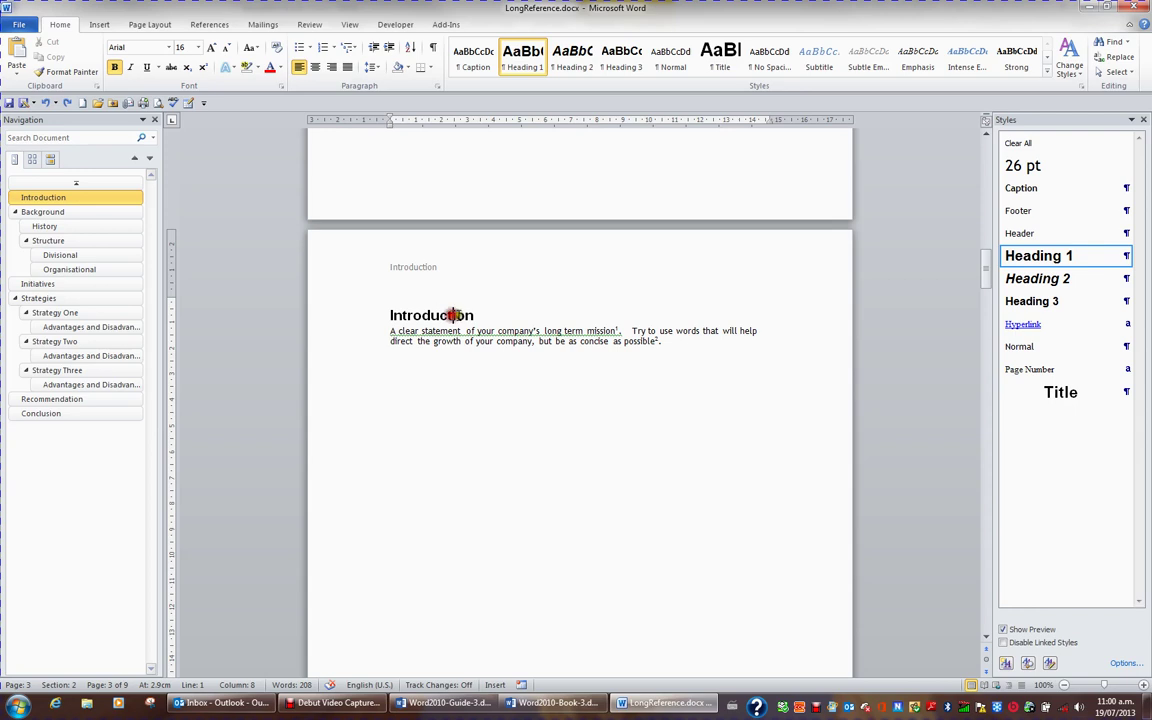
left_click(452, 315)
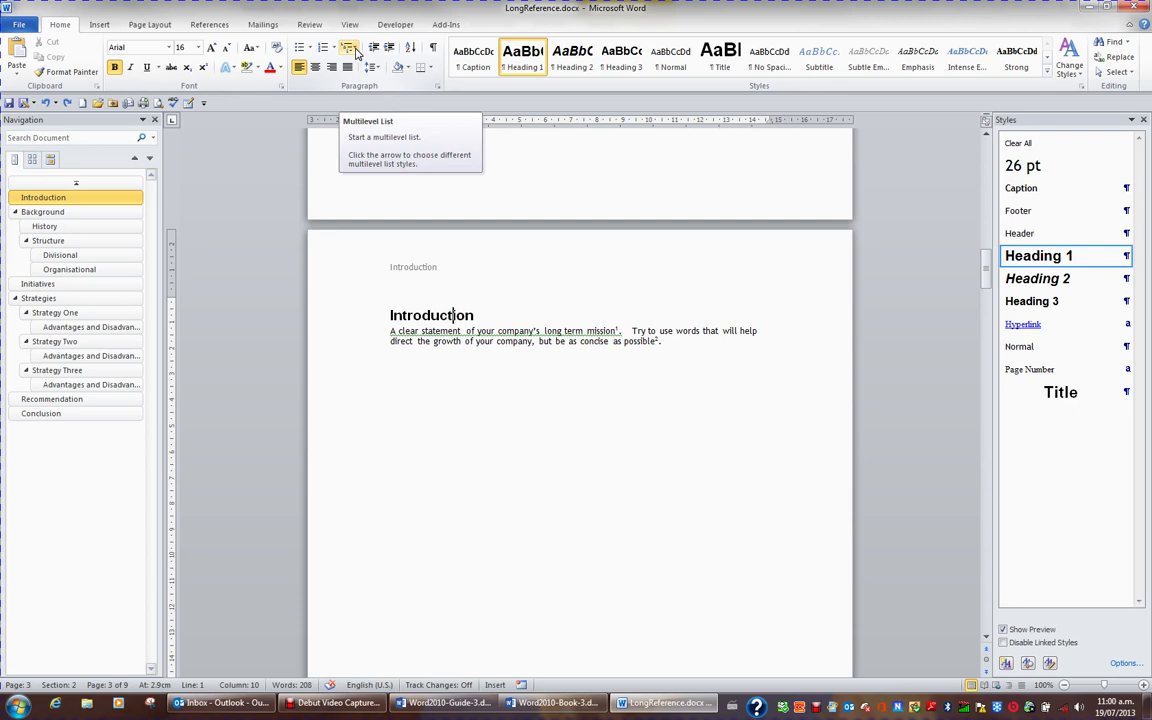
left_click(355, 52)
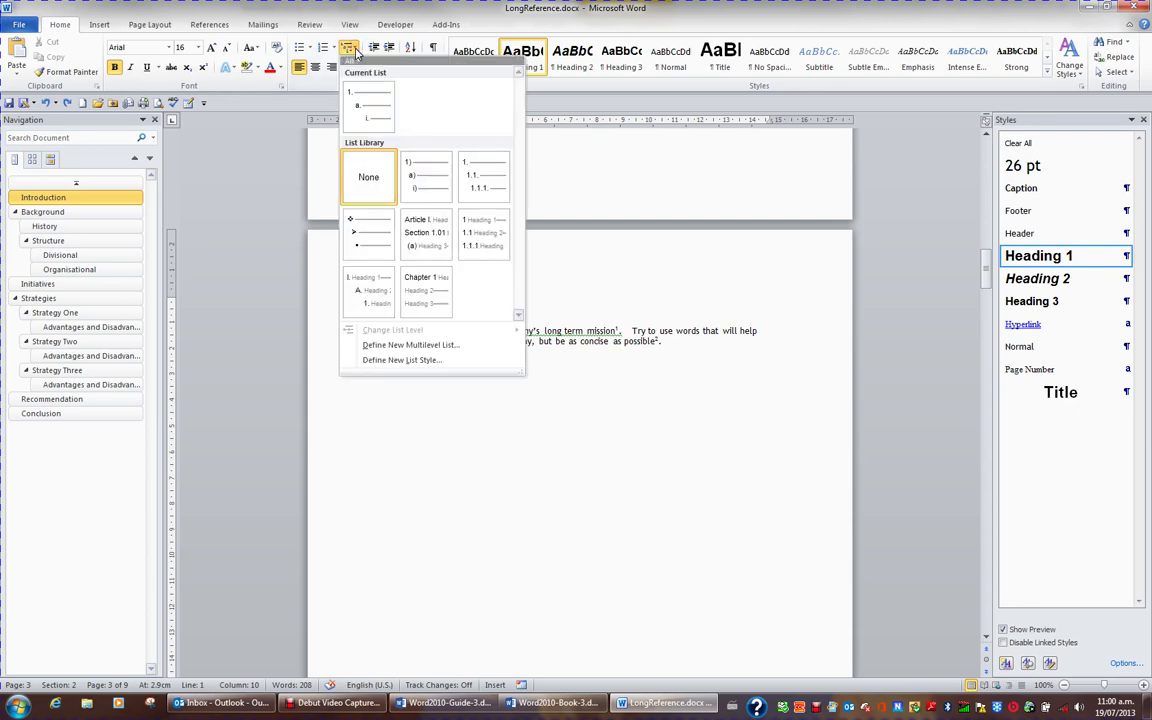
mouse_move(480, 182)
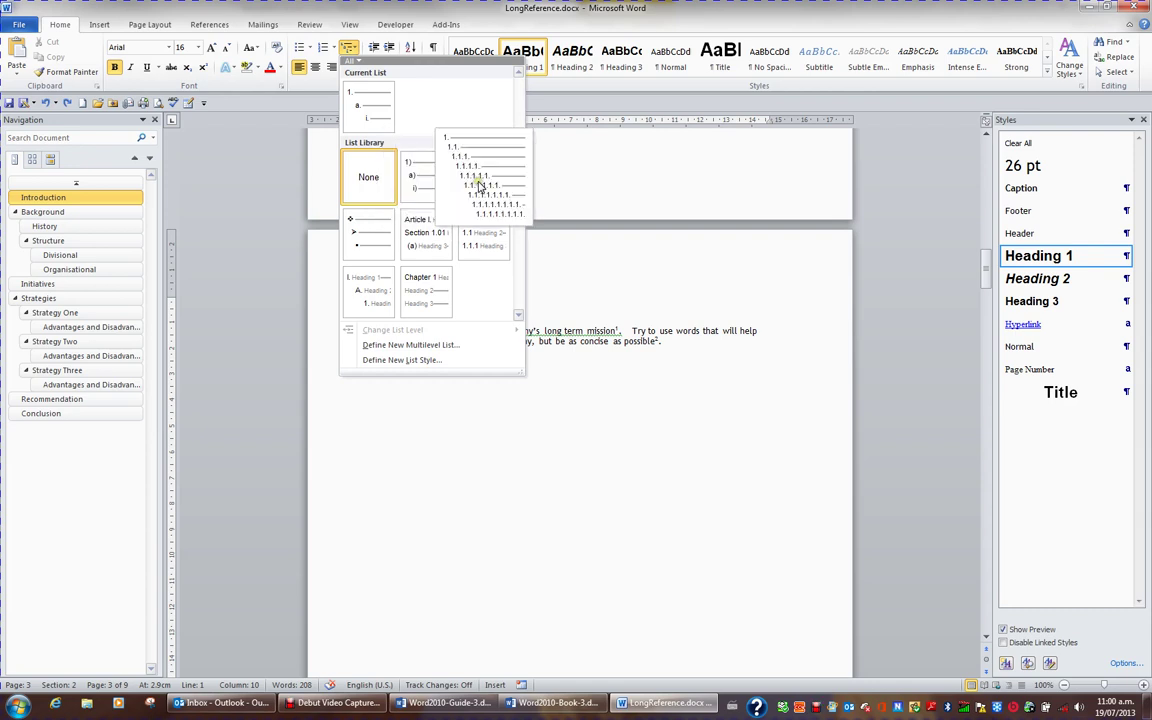
mouse_move(487, 242)
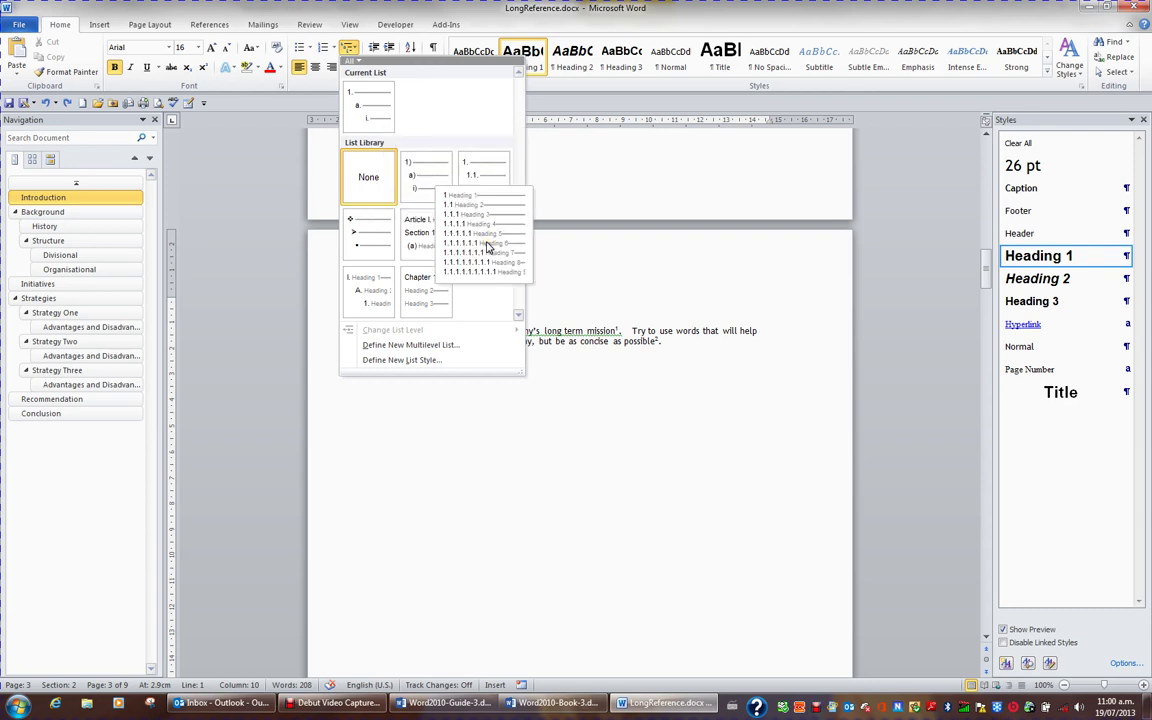
mouse_move(435, 246)
left_click(481, 248)
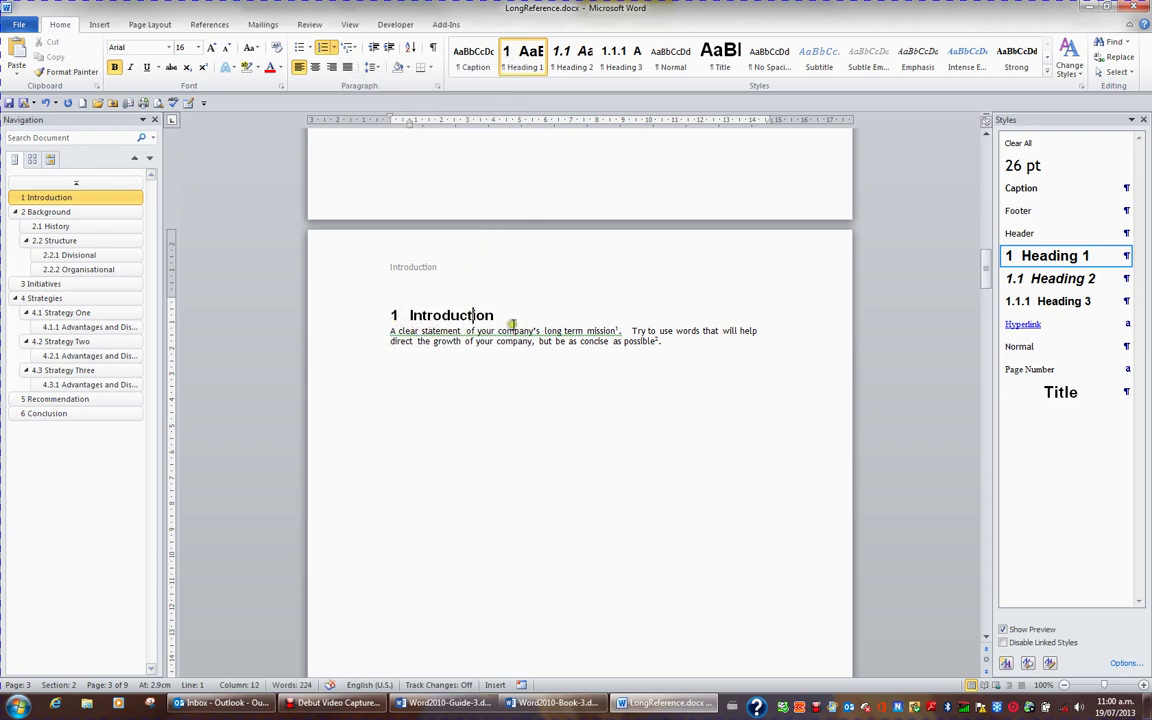
- Examine the numbering and matching styles of the Background, History and Divisional headings
scroll(513, 325, "down", 10)
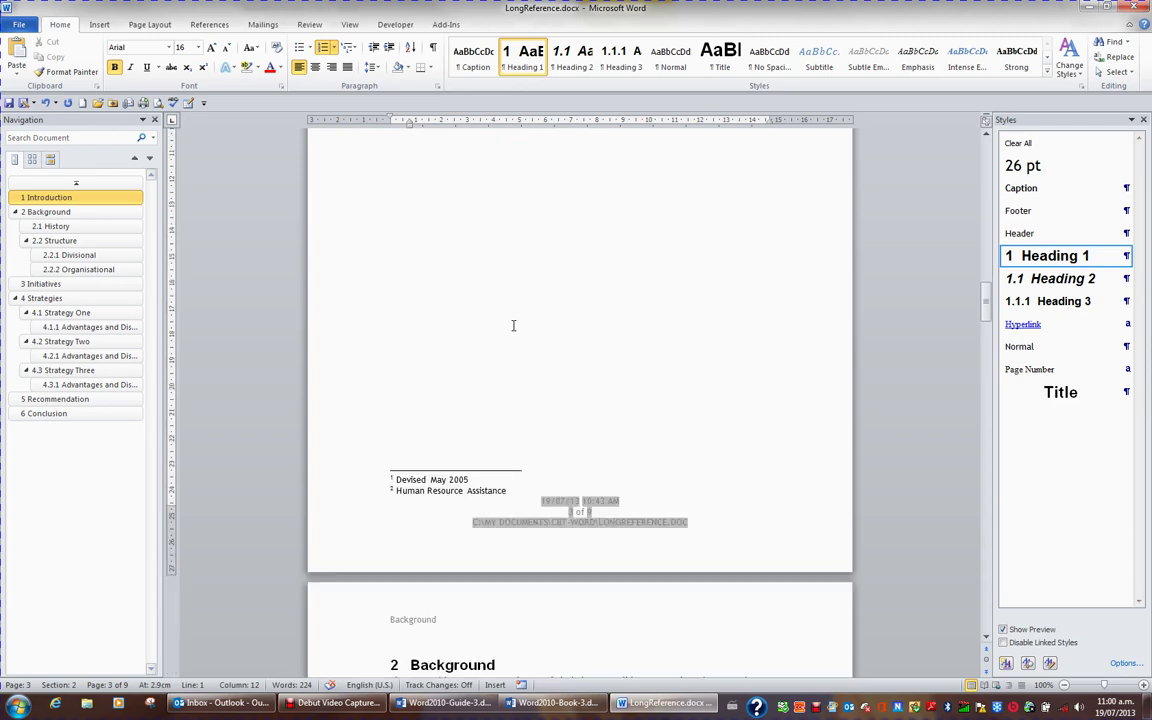
scroll(513, 325, "down", 3)
left_click(480, 371)
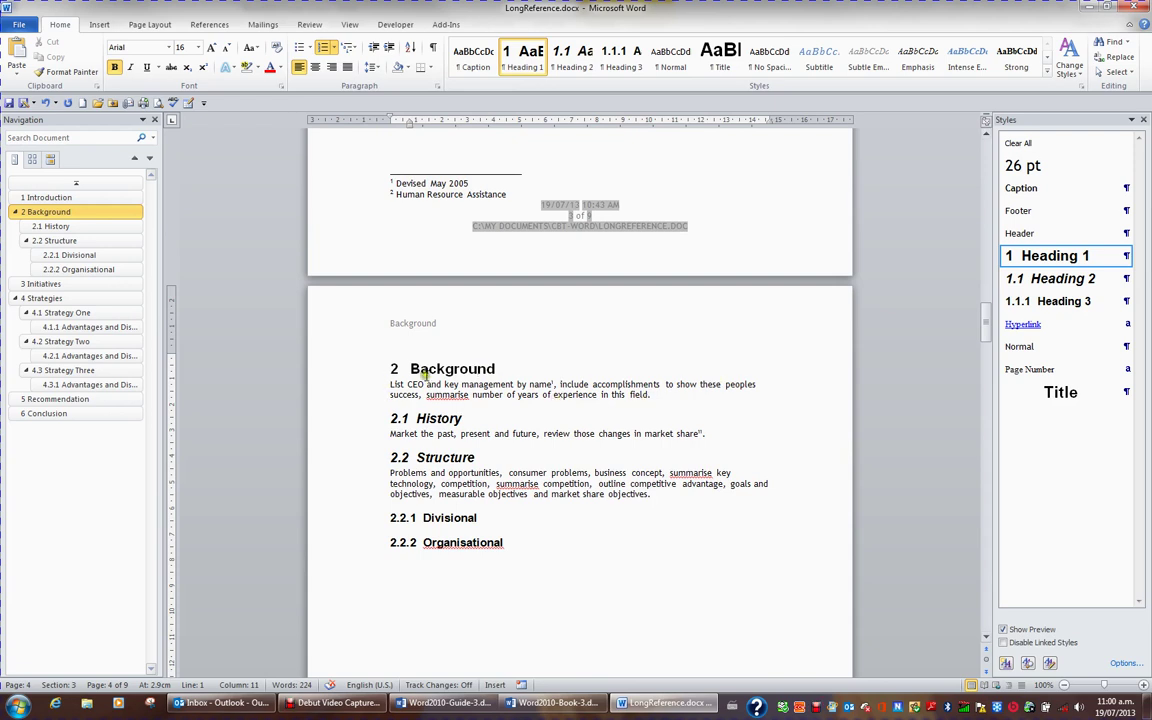
left_click(437, 418)
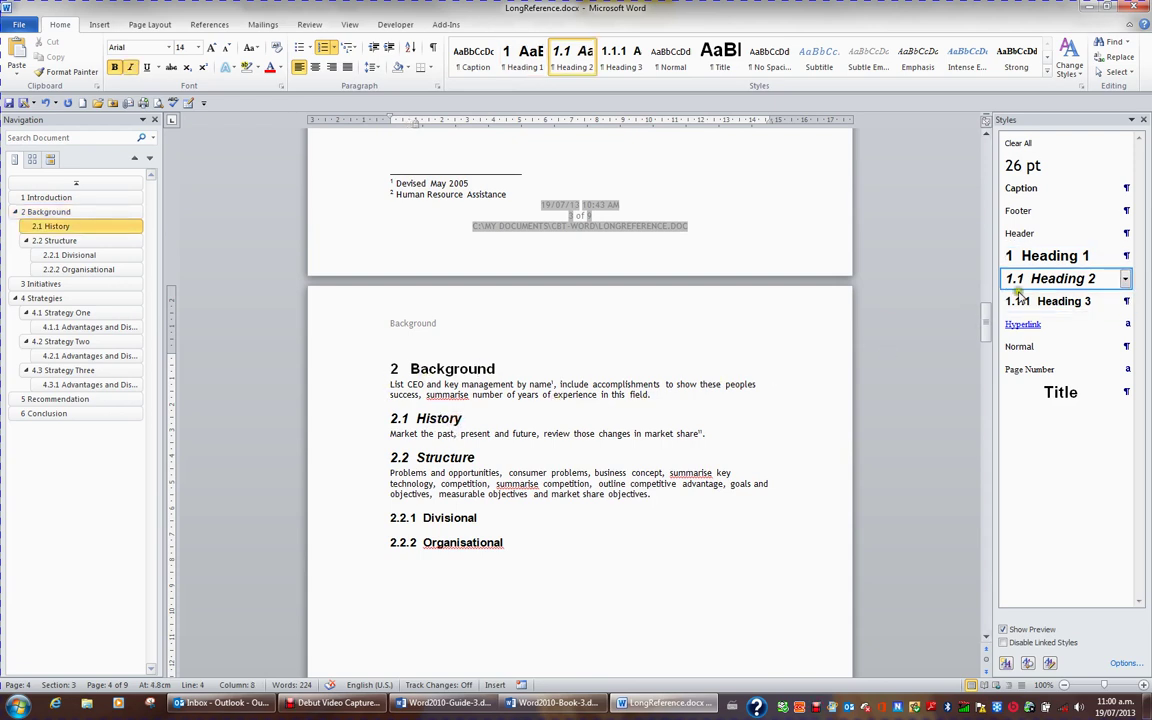
mouse_move(1063, 280)
left_click(450, 517)
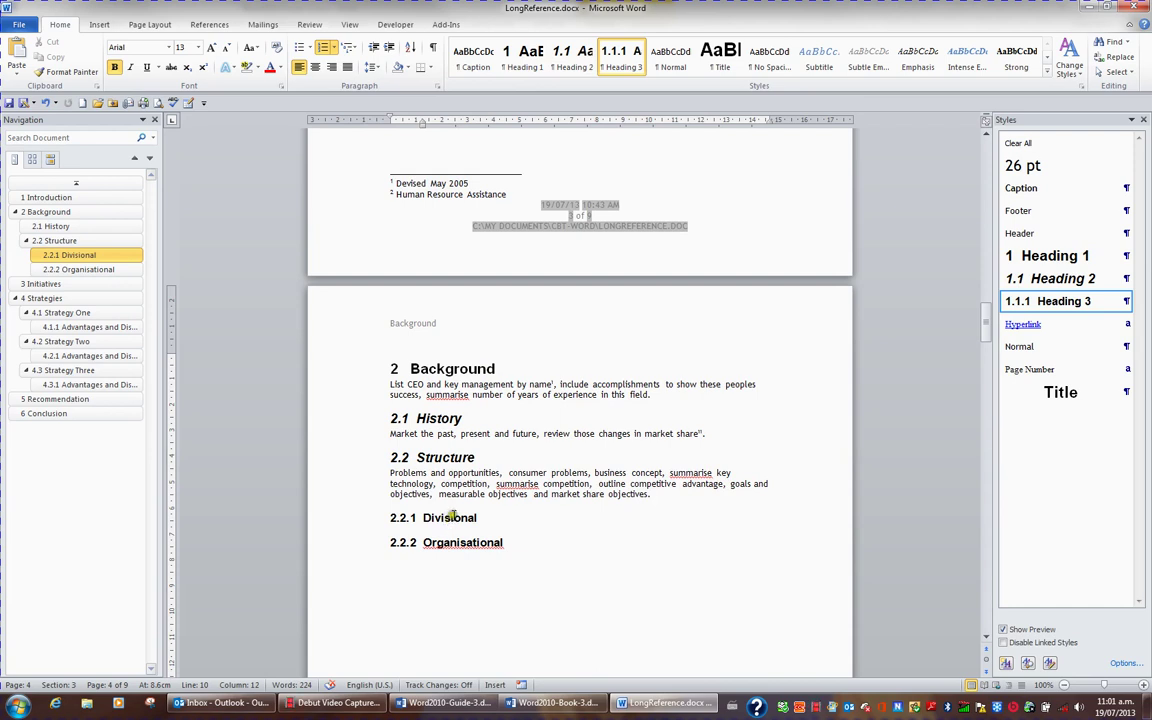
- Define a new multilevel list from the Background heading and add a full stop after the level 1 number
left_click(481, 369)
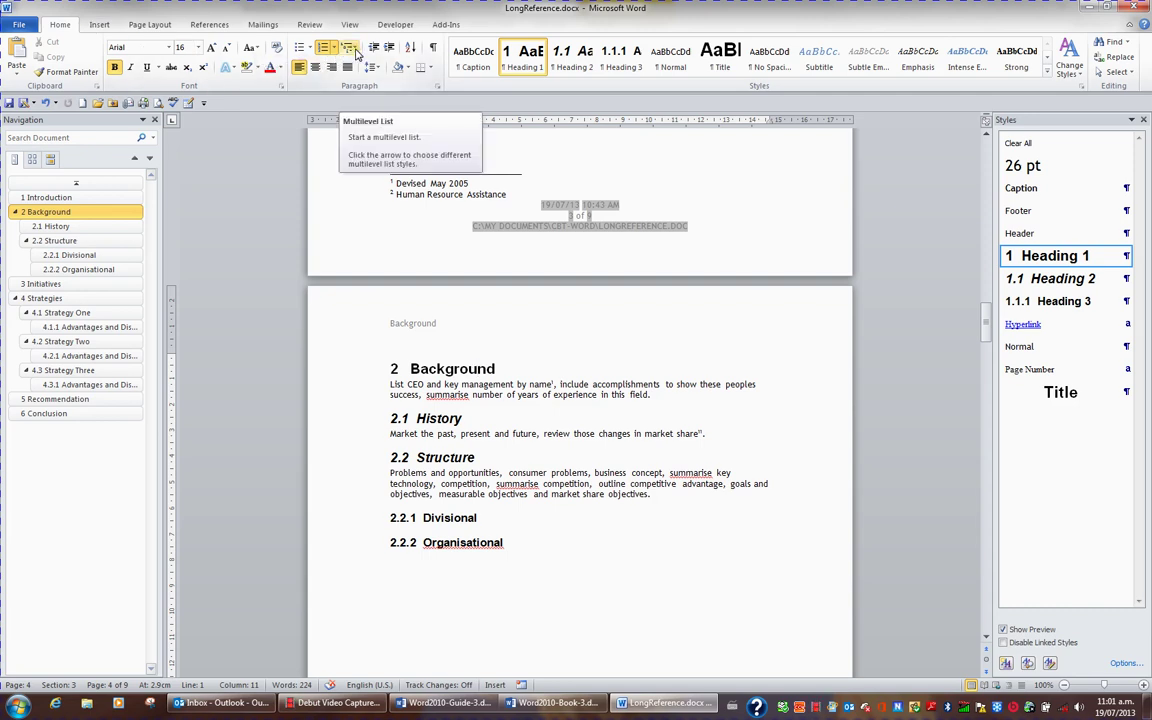
left_click(355, 49)
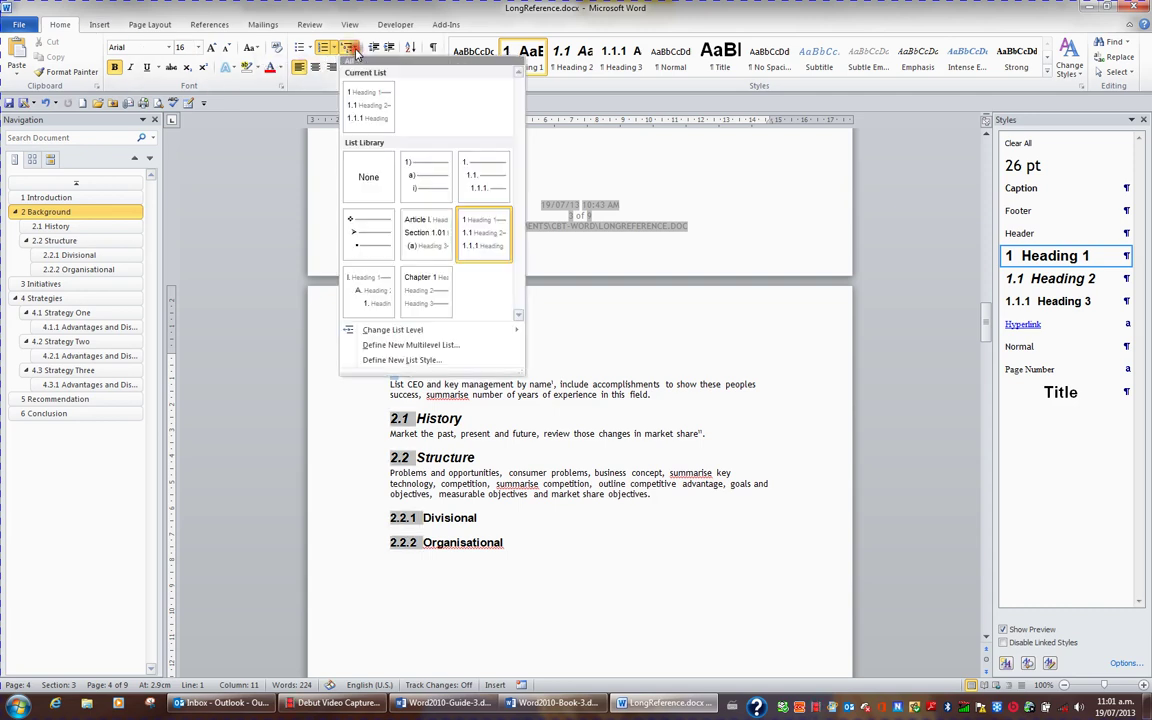
left_click(426, 346)
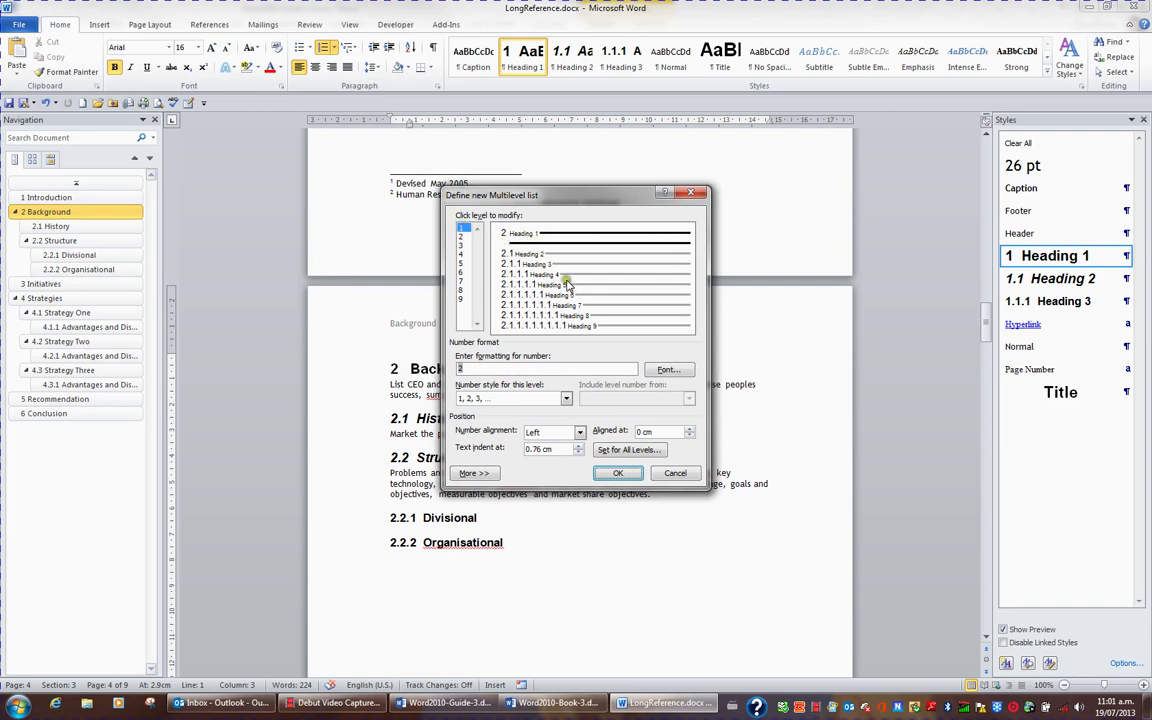
left_click(462, 229)
left_click(473, 368)
- Set list level 2 to the A, B, C number style, aligned at 1 cm with a 2 cm text indent
left_click(463, 238)
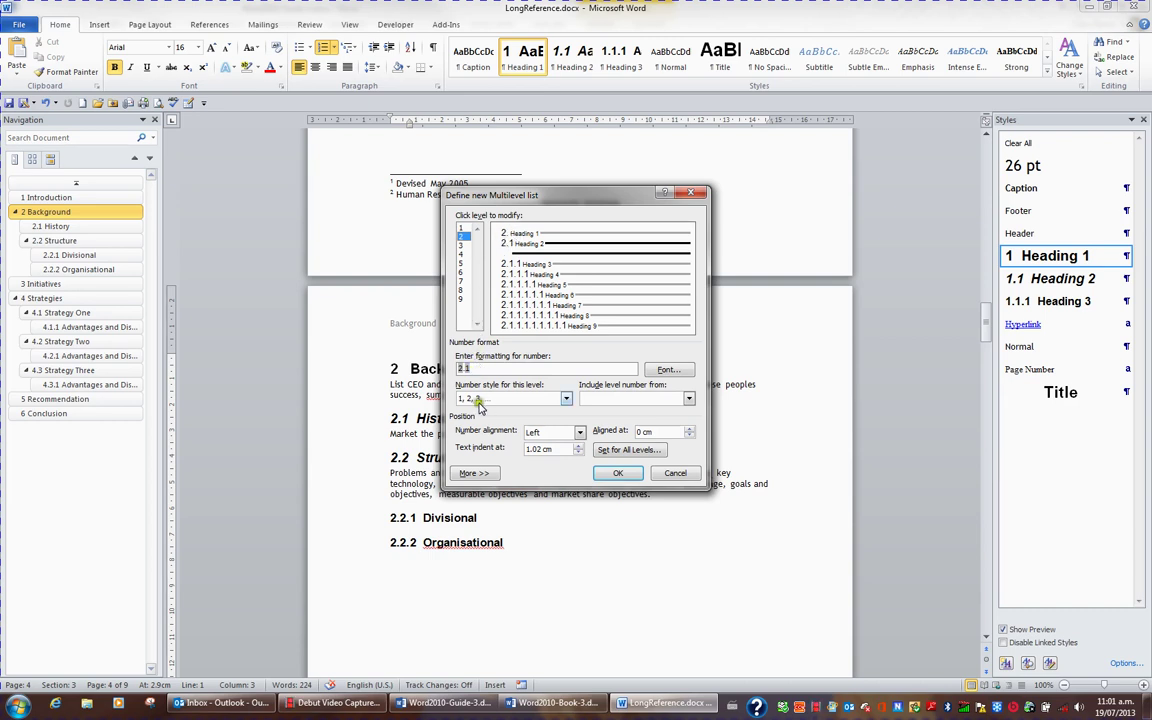
left_click(566, 399)
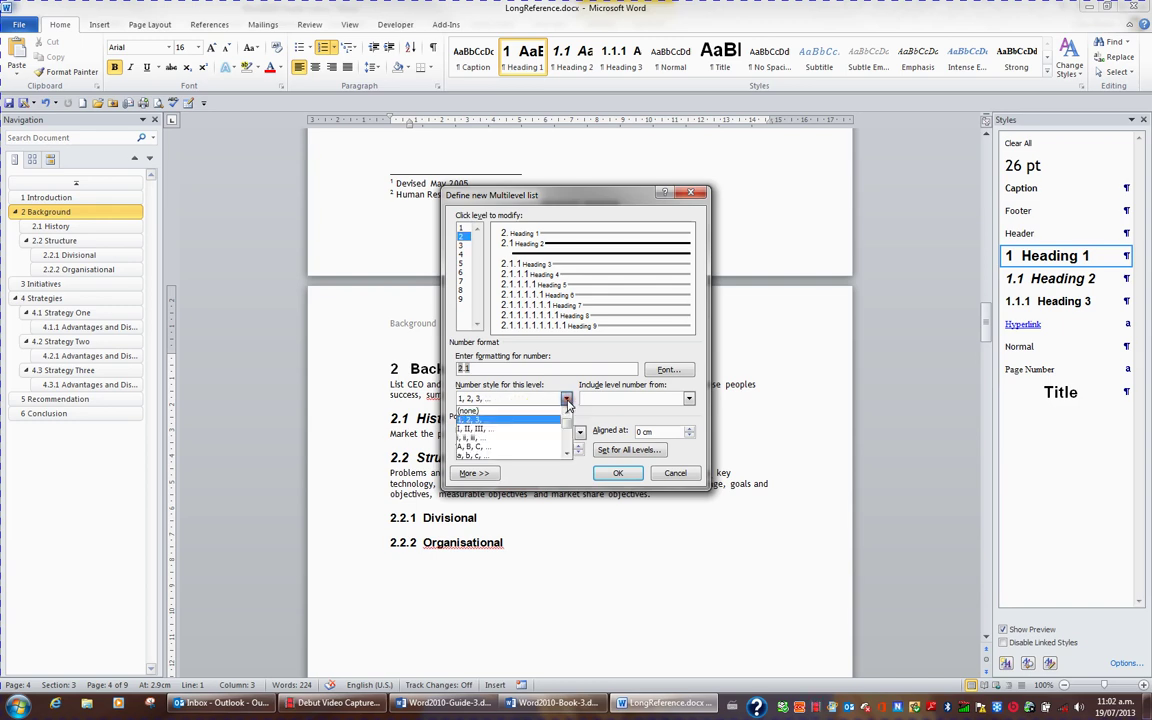
left_click(529, 446)
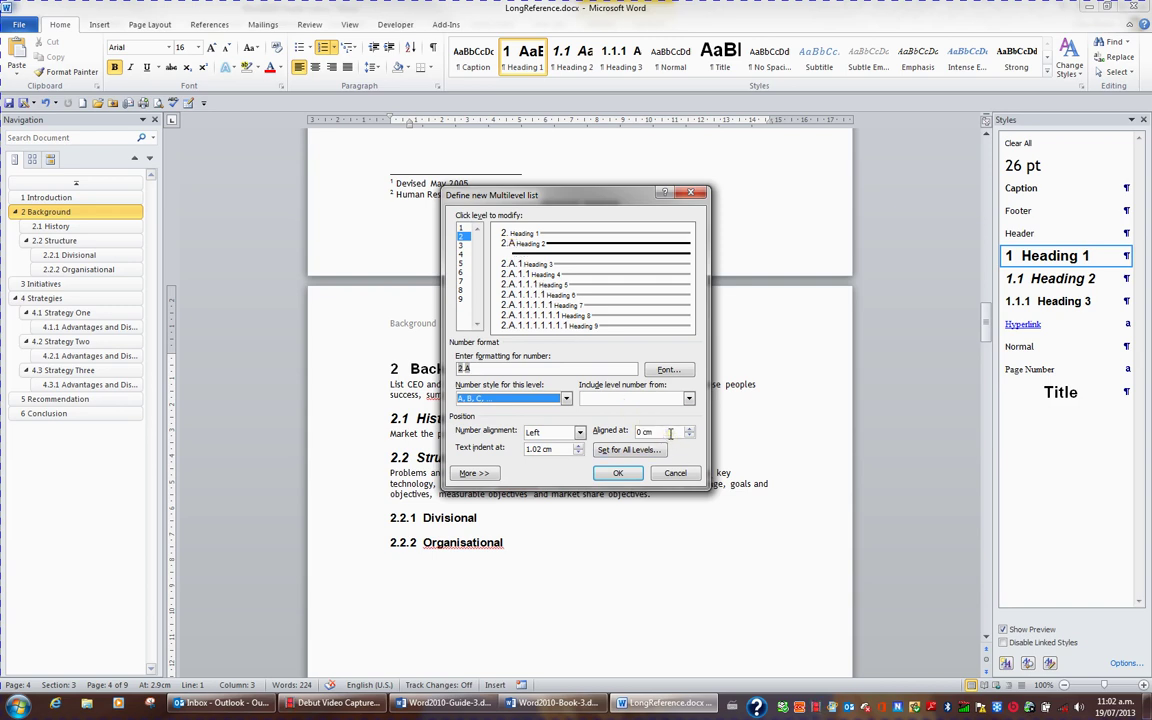
left_click(625, 432)
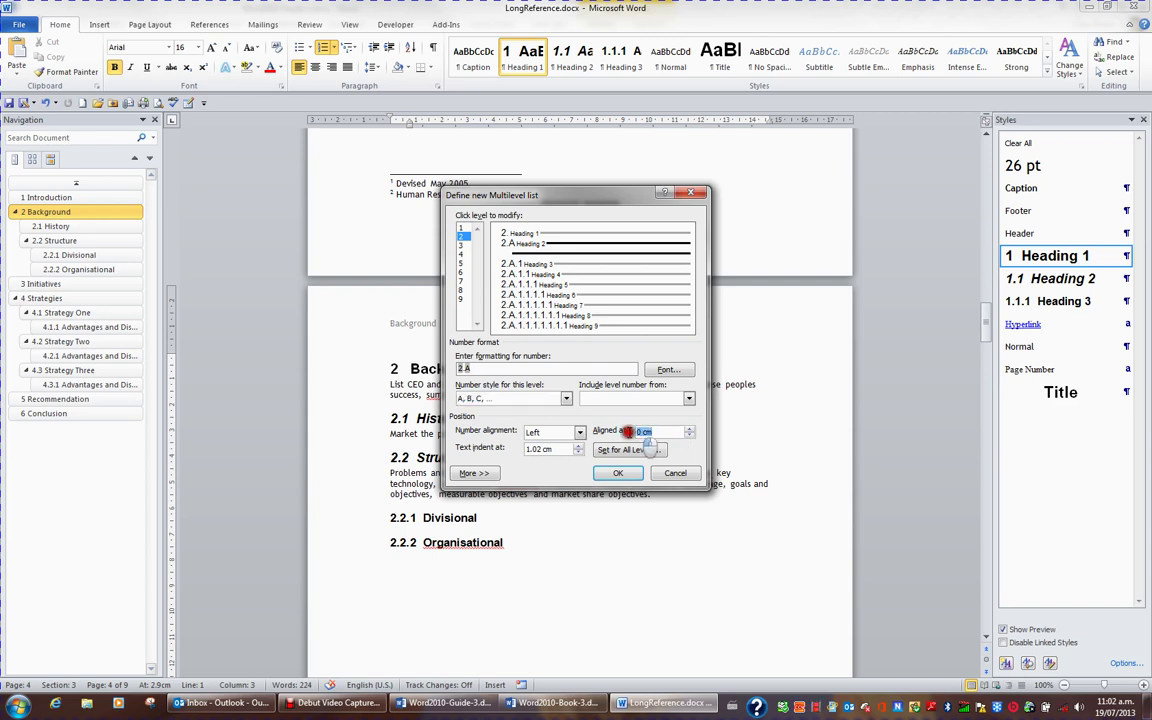
type("1")
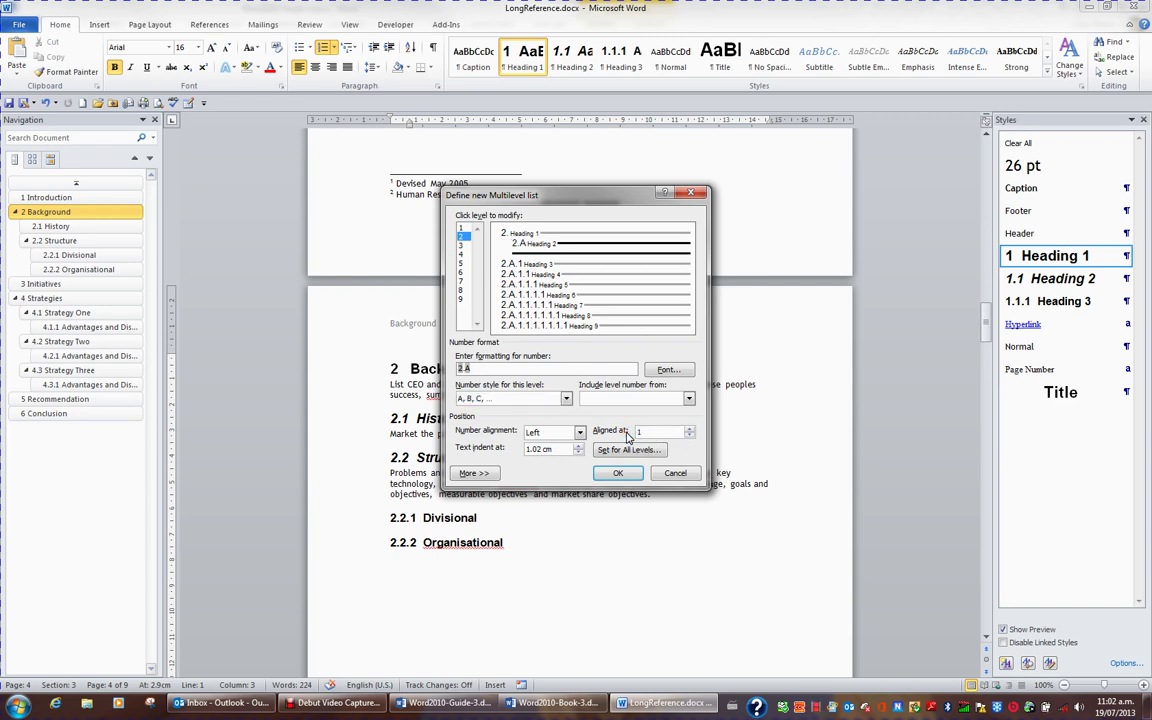
left_click(521, 448)
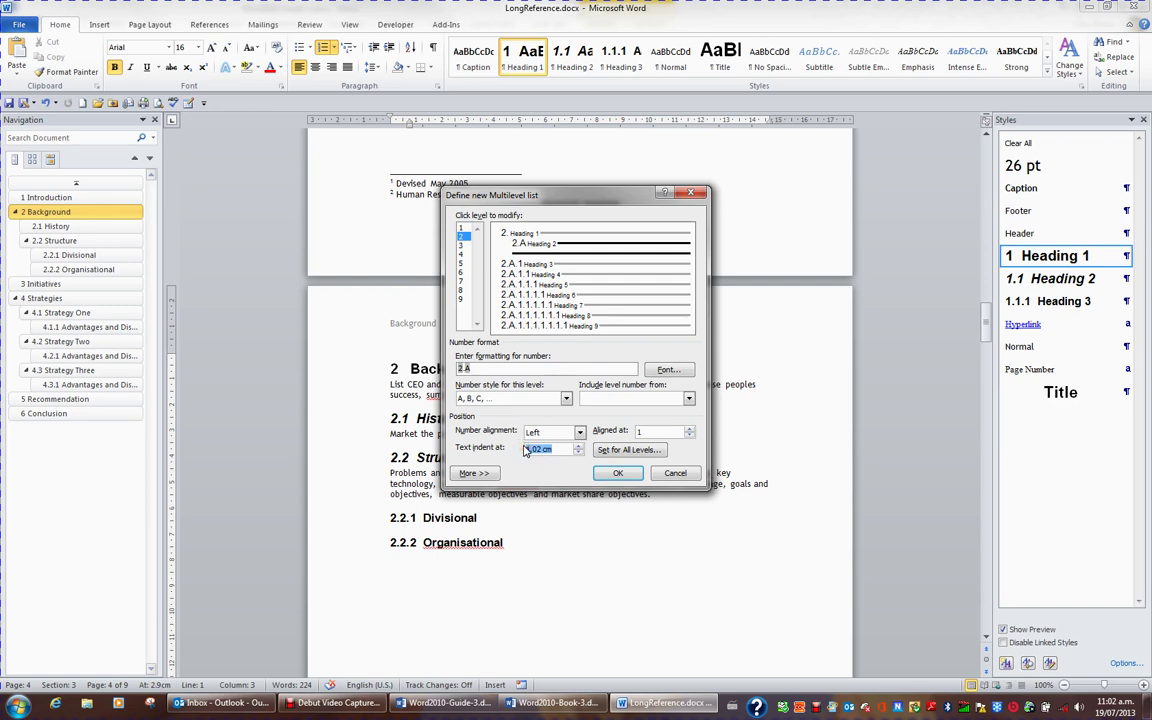
type("1")
- Set list level 3 to the i, ii, iii number style, aligned at 2 cm with a 4 cm text indent, and apply the list
left_click(463, 246)
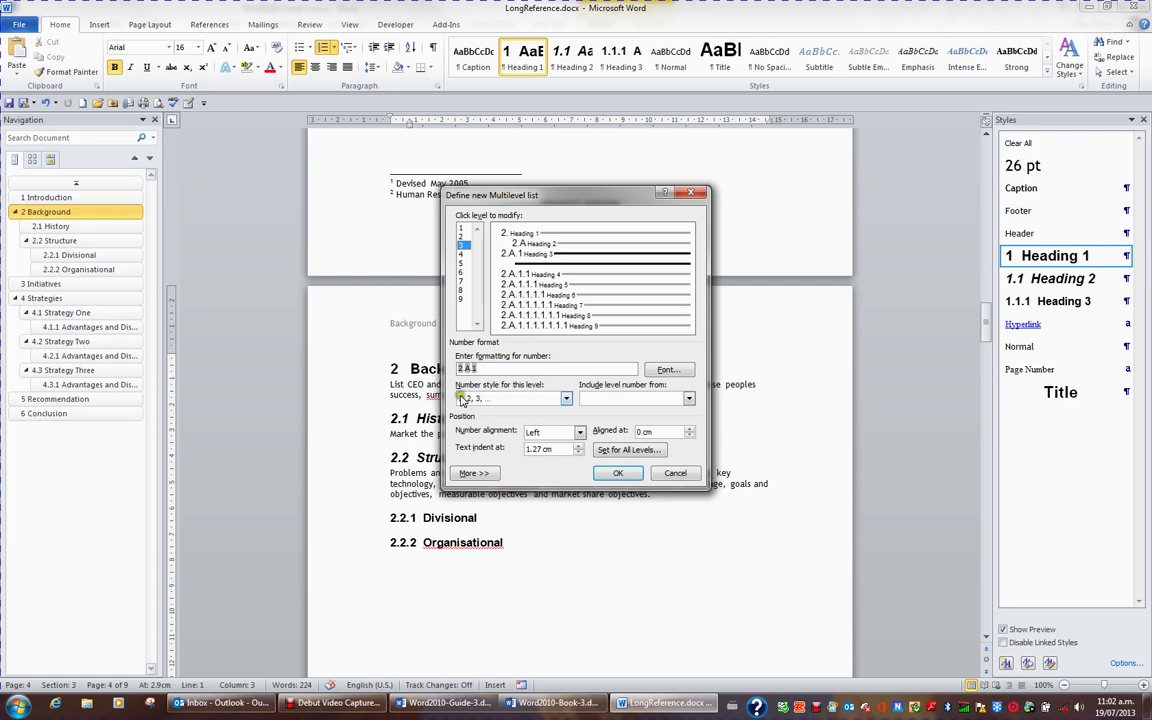
left_click(500, 399)
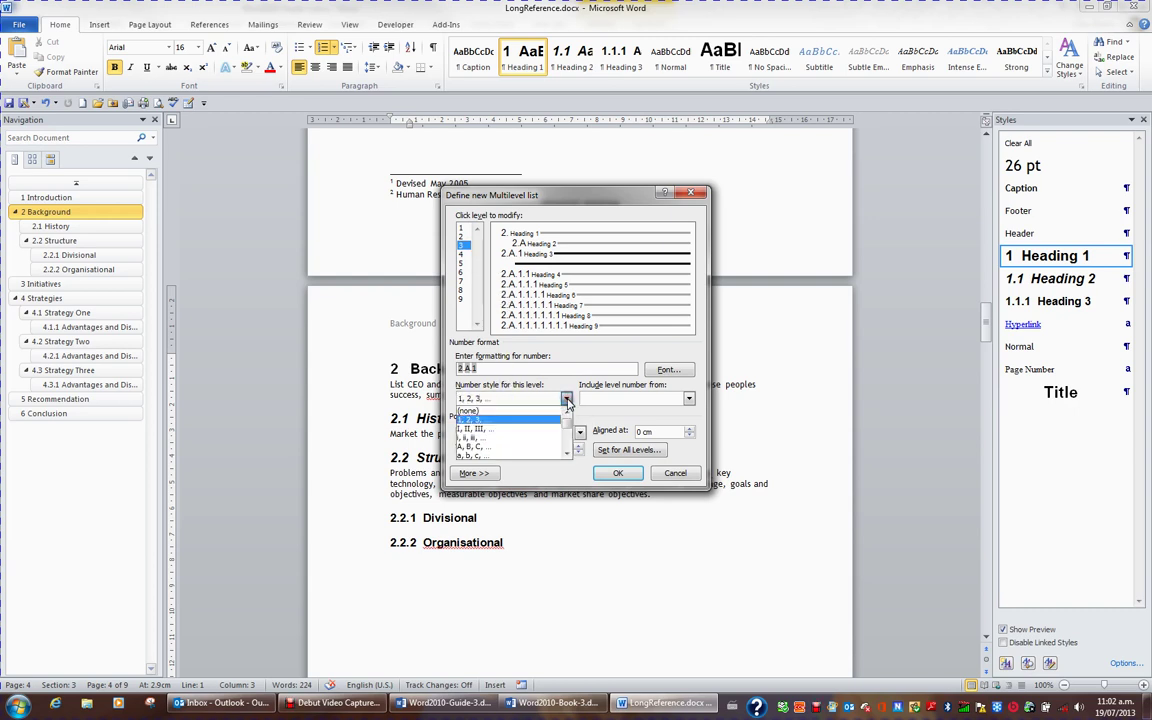
left_click(545, 437)
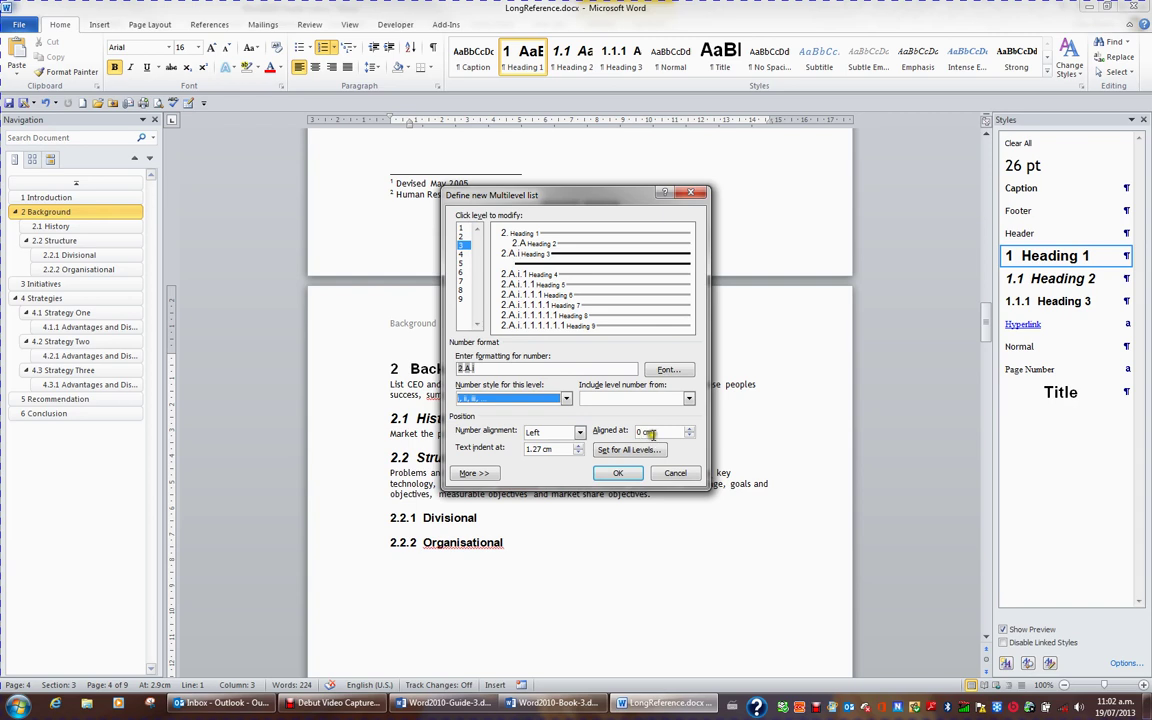
left_click_drag(651, 433, 632, 436)
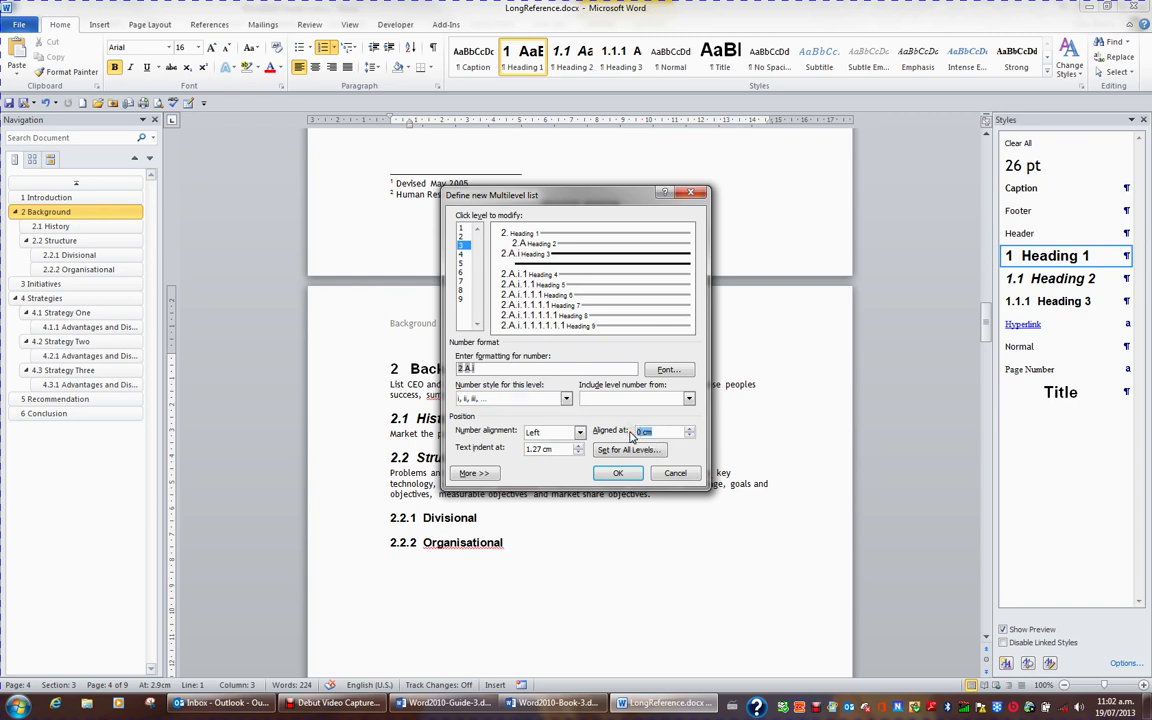
type("2")
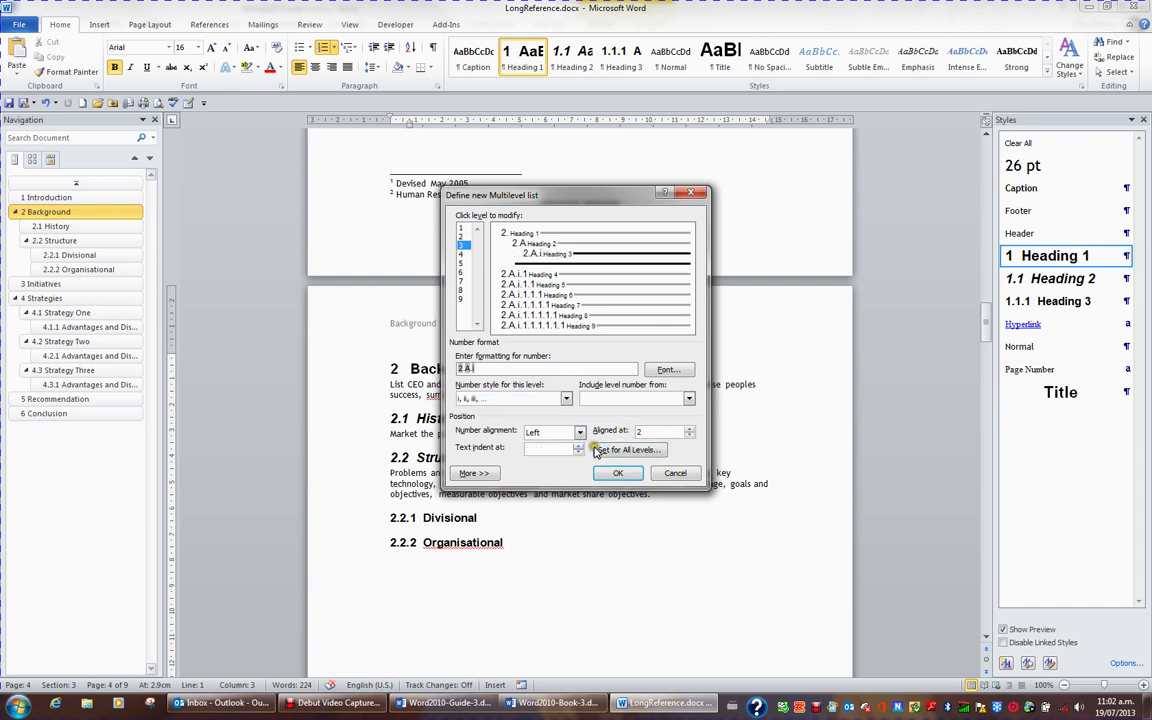
left_click_drag(566, 450, 530, 449)
type("1")
left_click(631, 477)
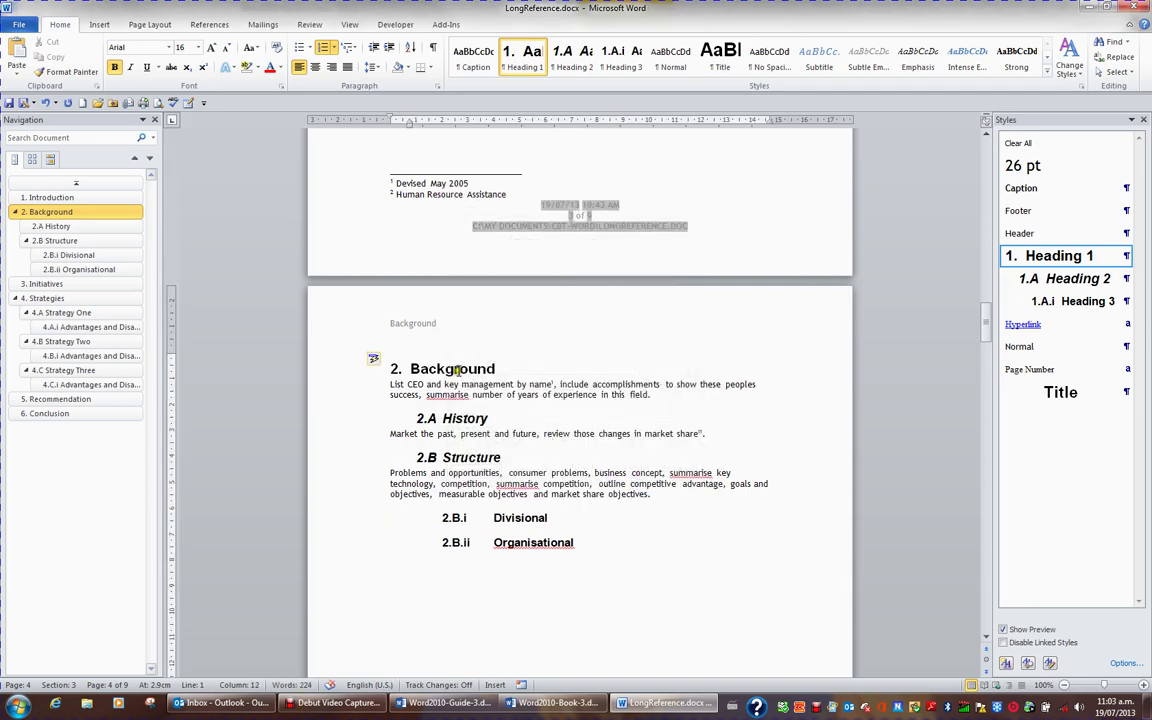
- Check the customised numbering and indents on the Background, History and Divisional headings
key("Left")
key("Left")
left_click(462, 418)
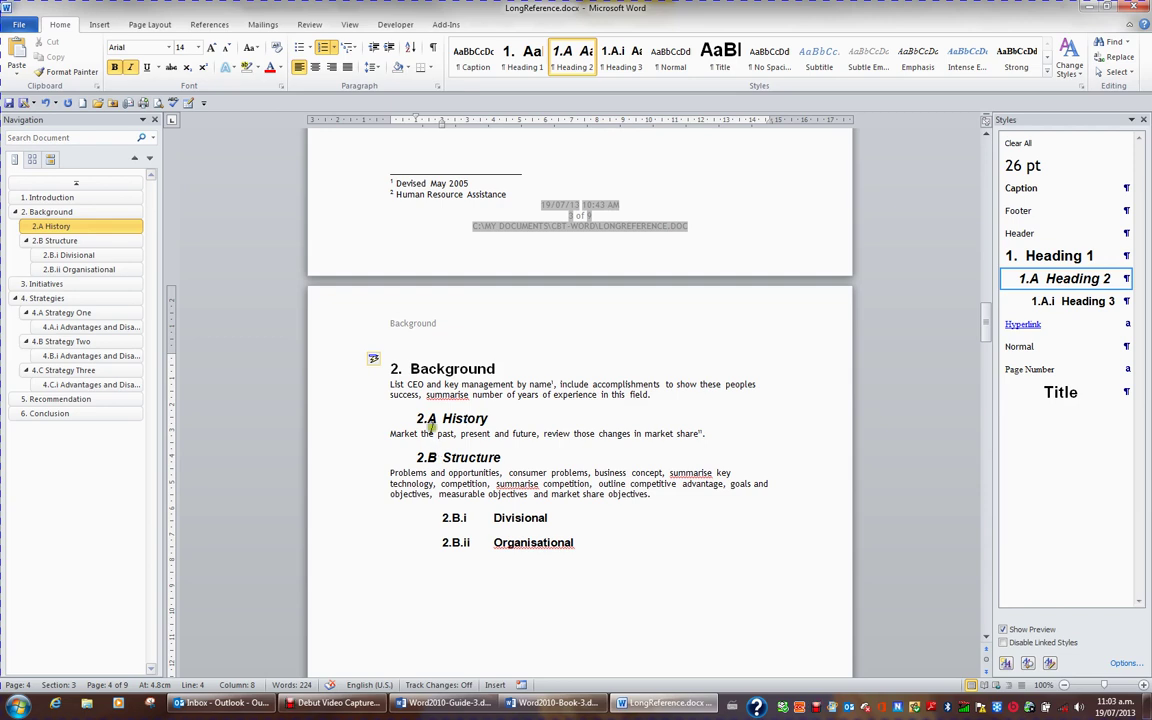
left_click(524, 517)
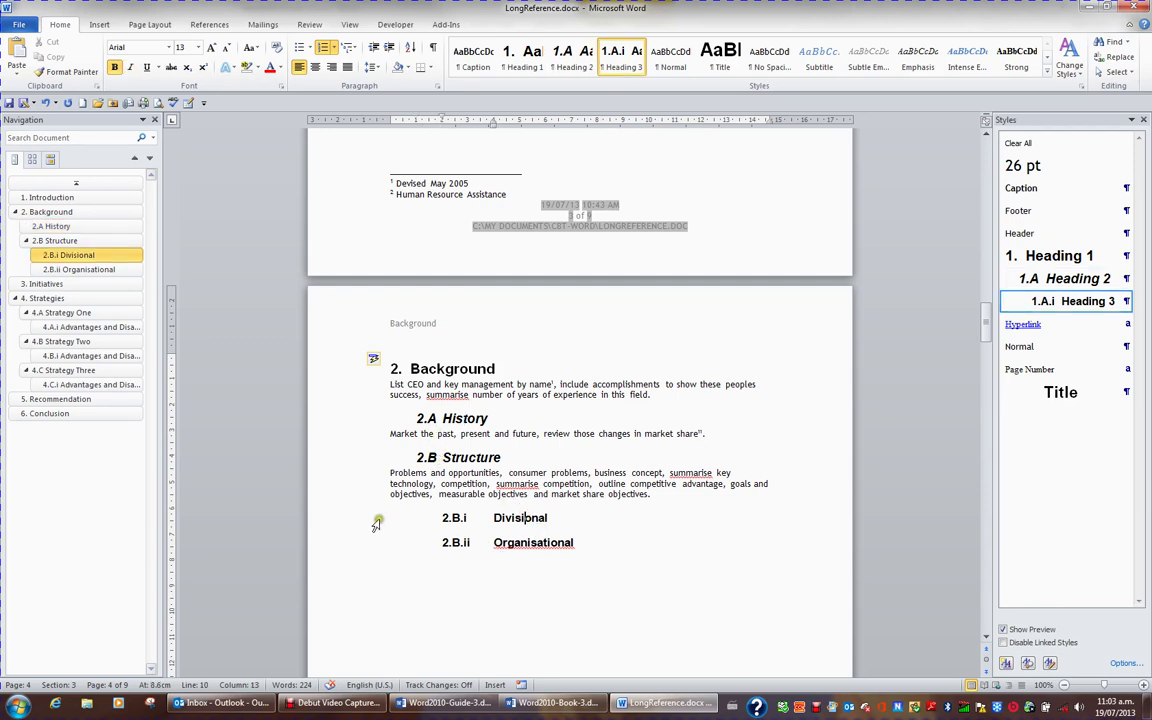
left_click(452, 517)
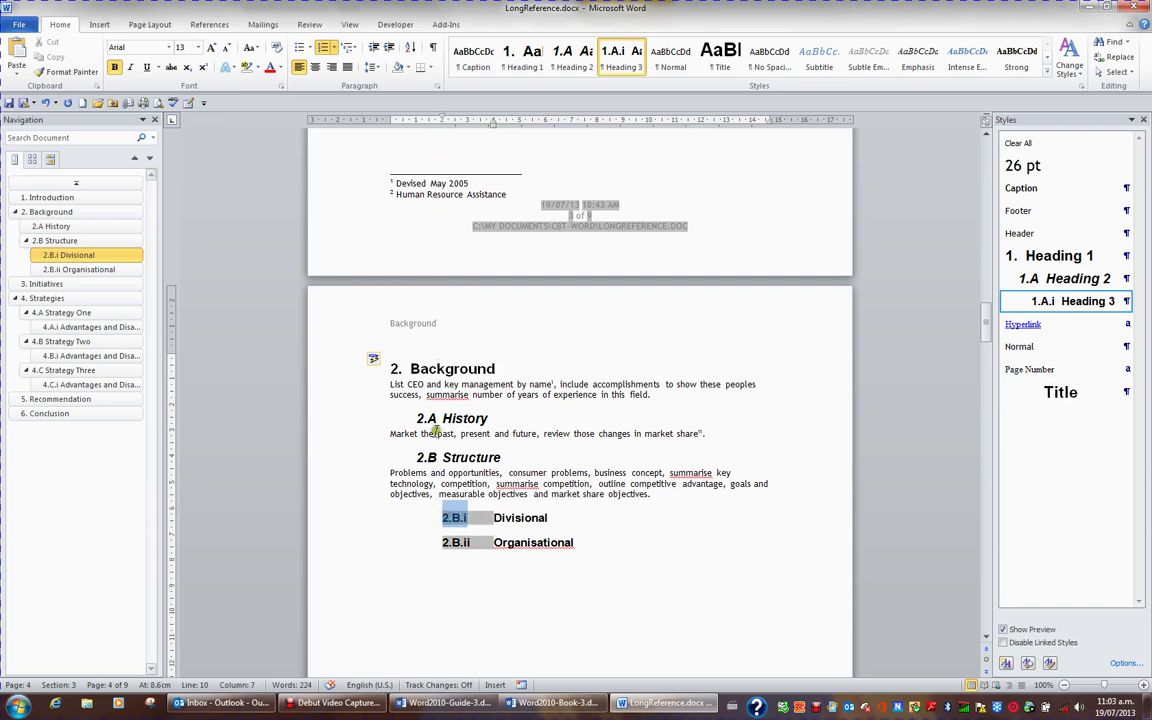
left_click(493, 517)
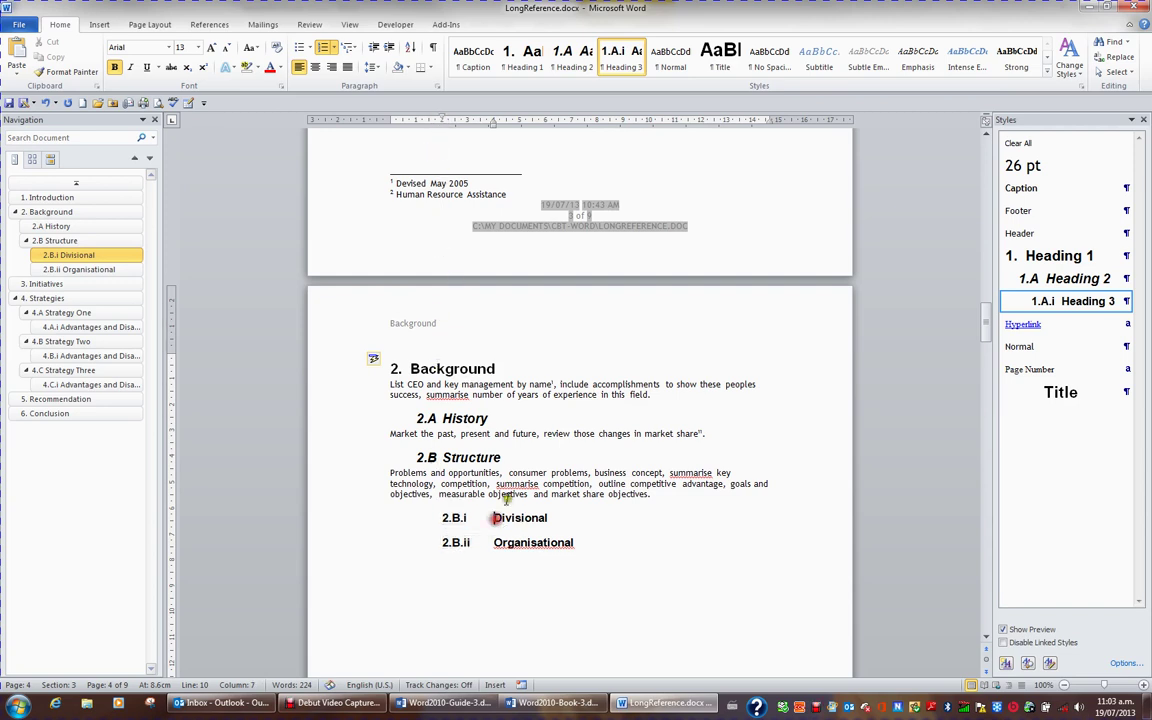